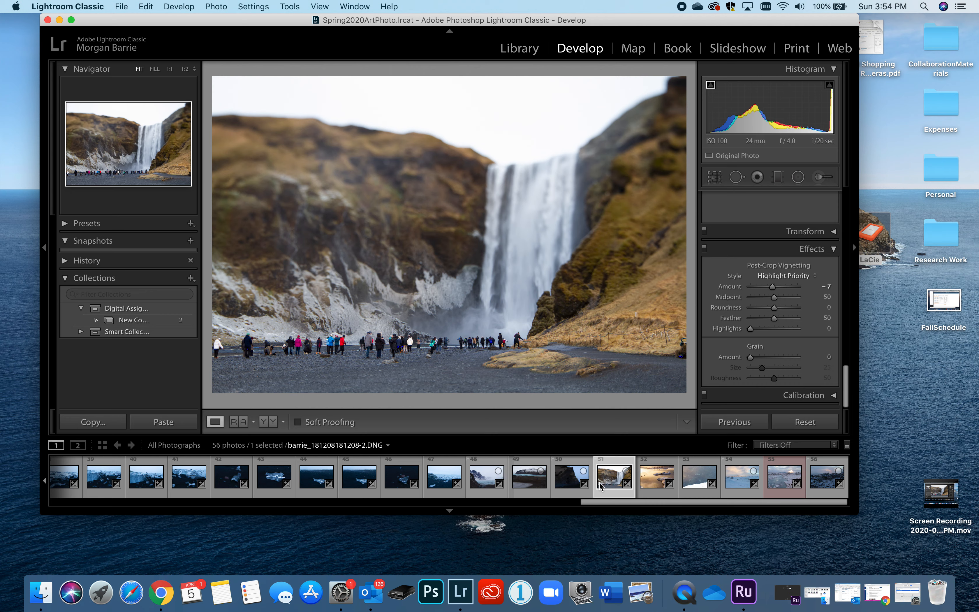
Select all photographs in the Library grid and open them in the Print module.
click(657, 477)
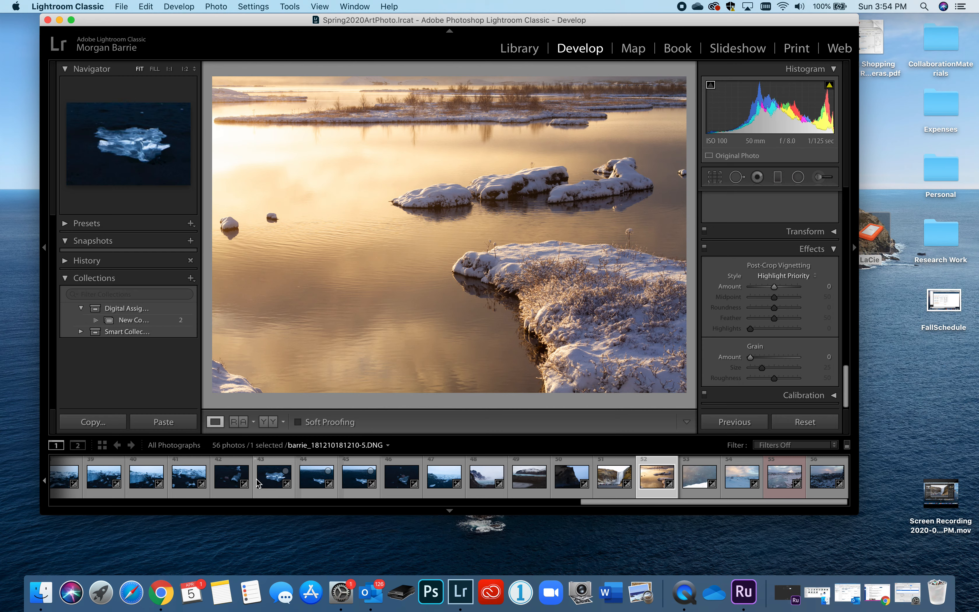
click(507, 49)
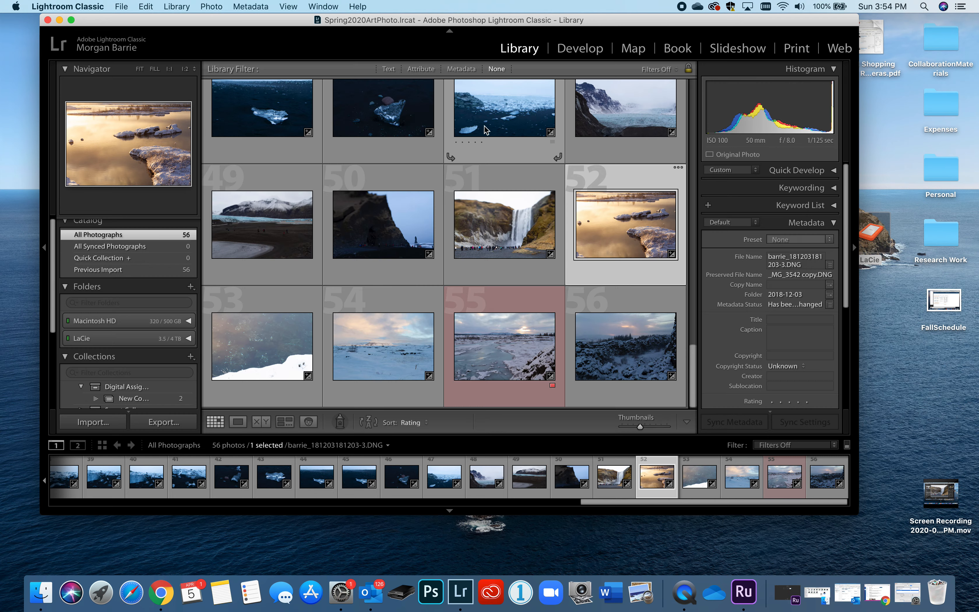
scroll(372, 311, up, 3)
scroll(372, 311, up, 5)
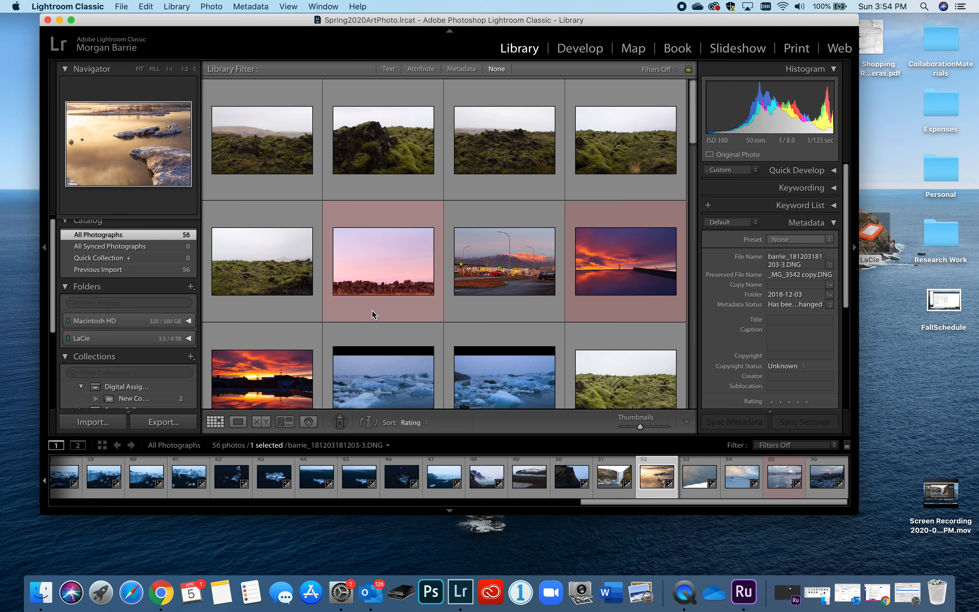
click(274, 259)
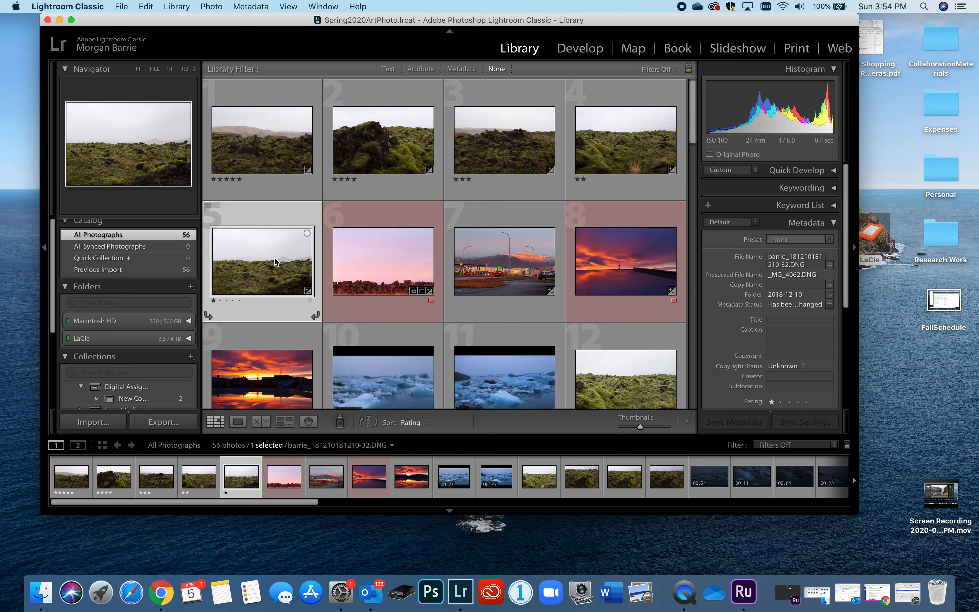
key(super+a)
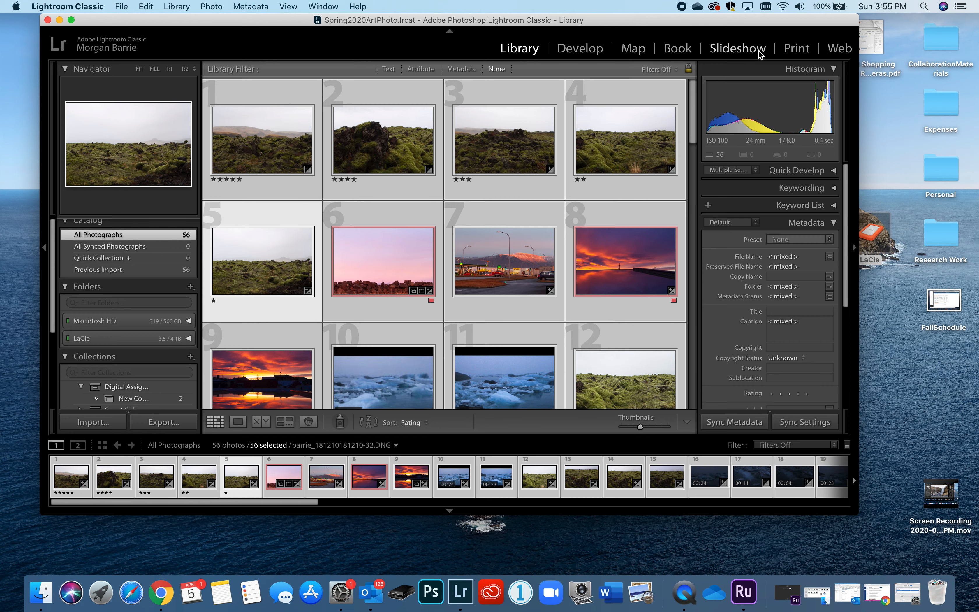
click(796, 52)
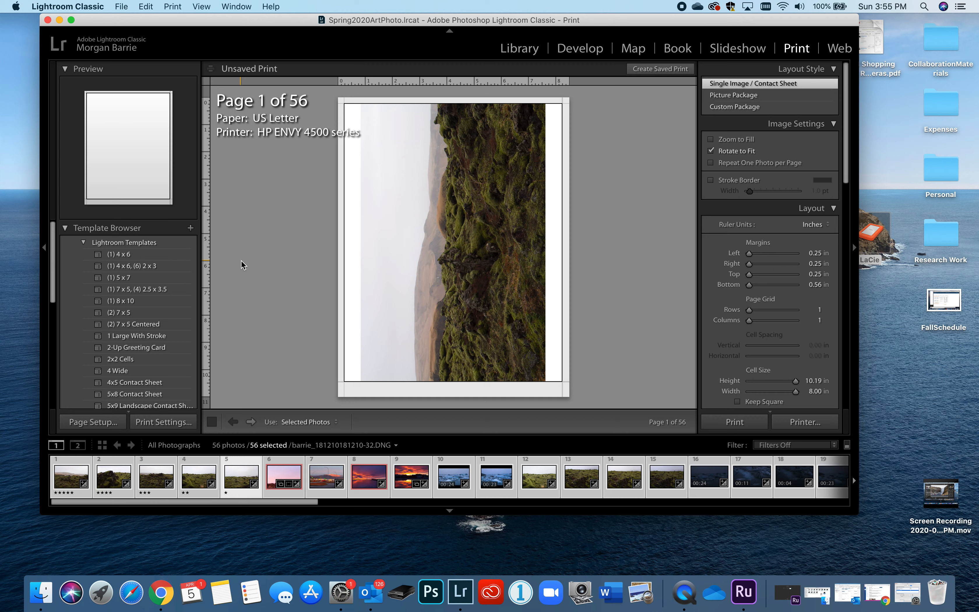
Look through the built-in Lightroom print templates, trying the Maximize Size layout.
click(66, 228)
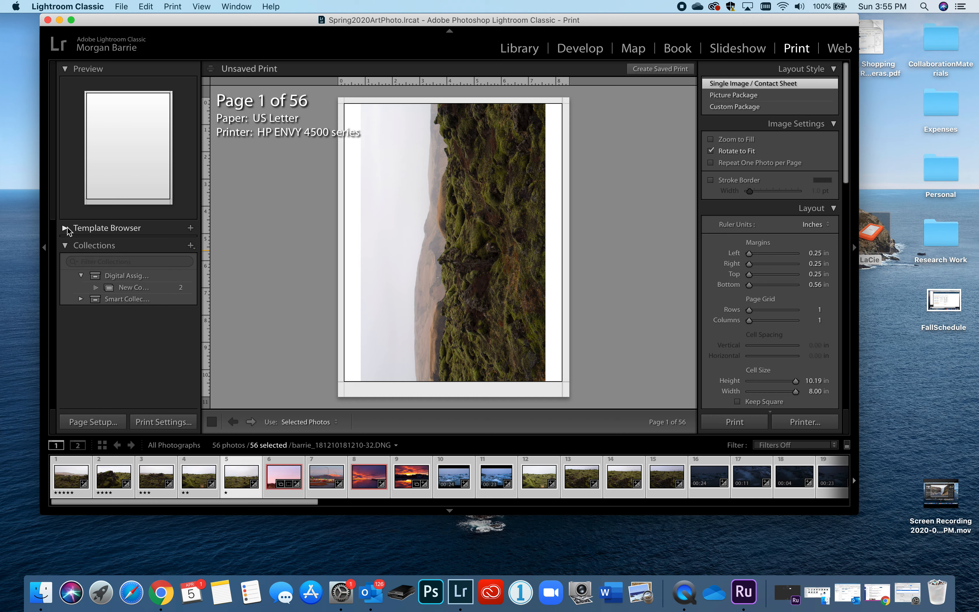
click(66, 228)
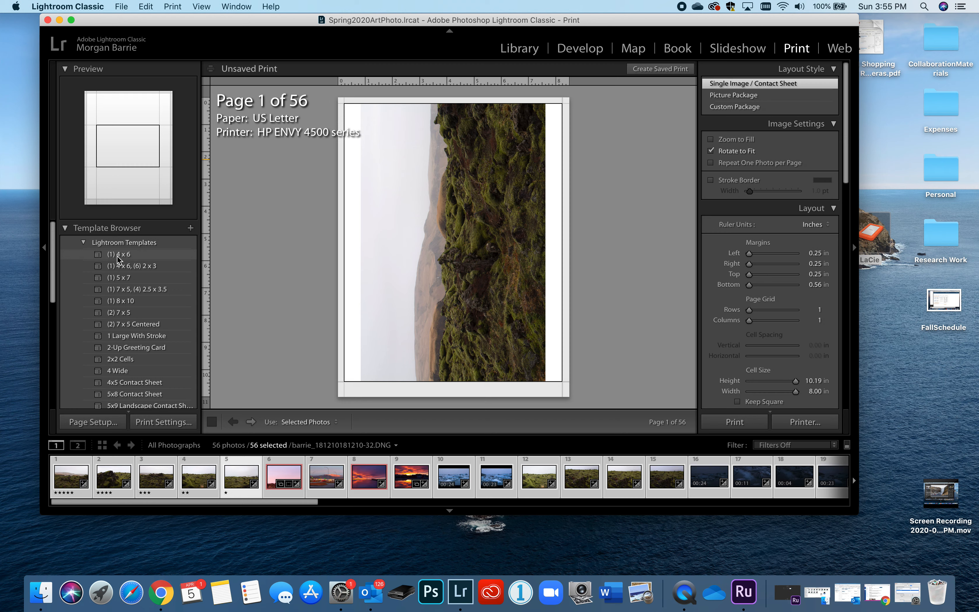
scroll(126, 356, down, 1)
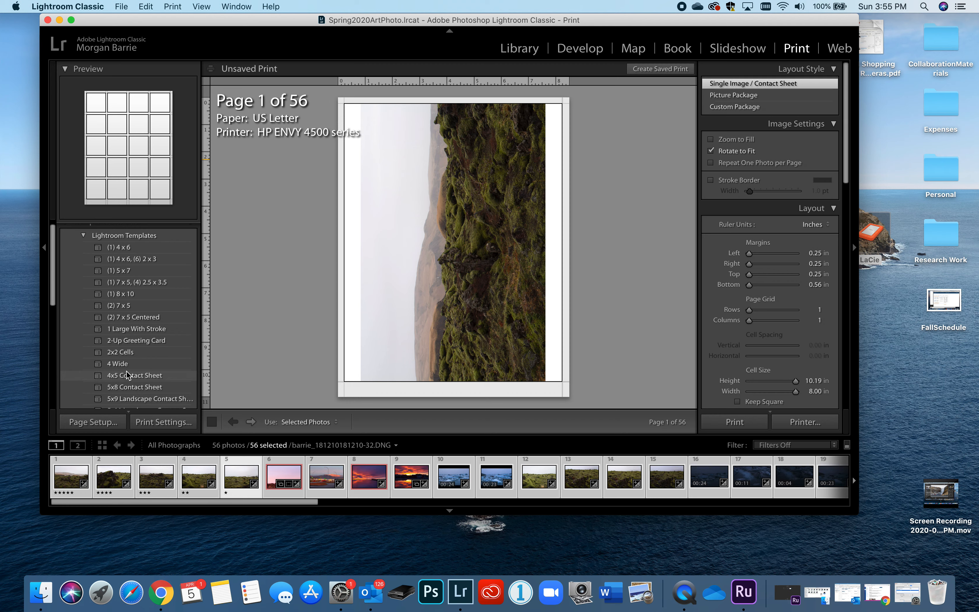
scroll(128, 355, down, 3)
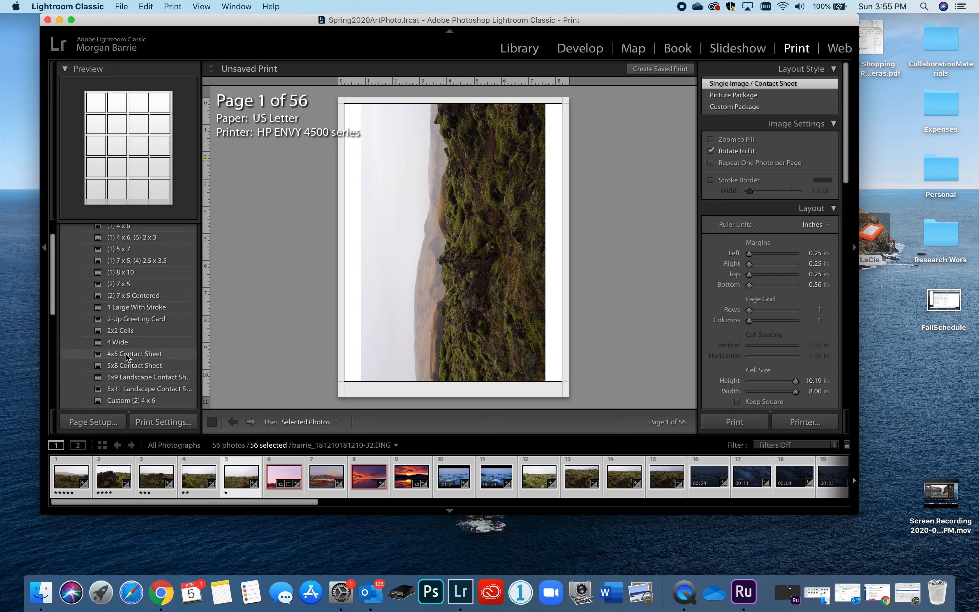
scroll(128, 355, down, 6)
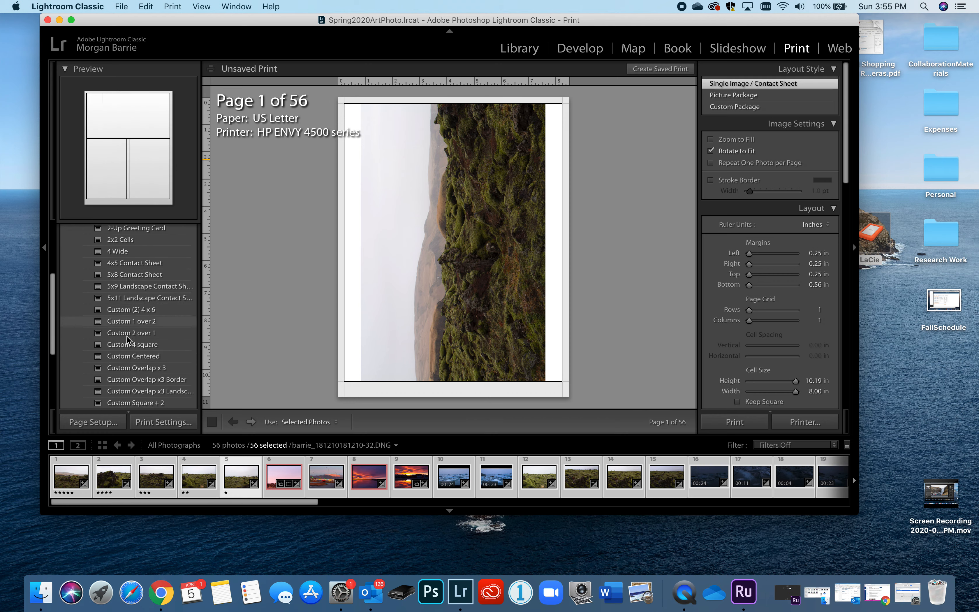
scroll(128, 355, down, 2)
click(129, 390)
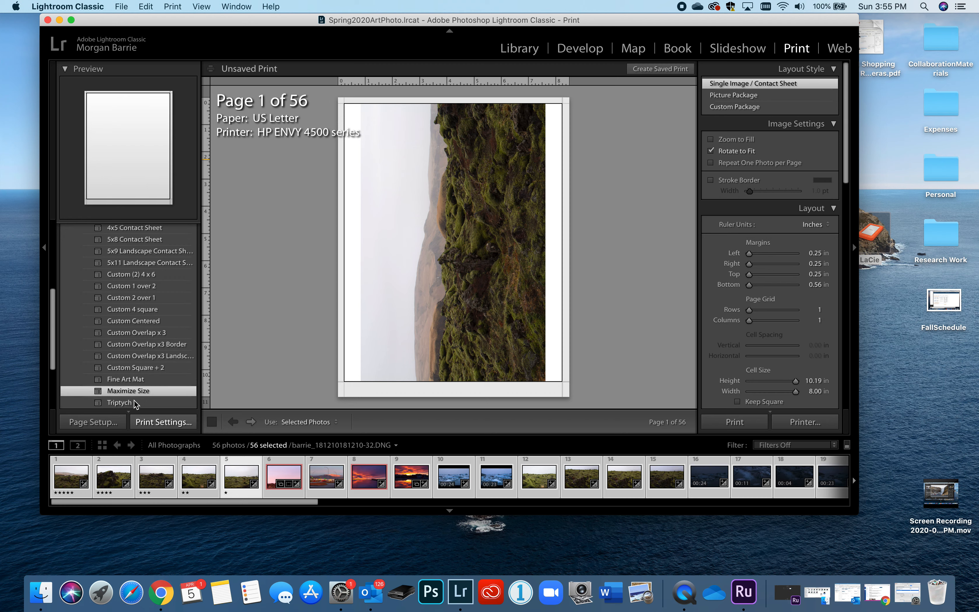
scroll(137, 400, down, 2)
scroll(136, 400, up, 5)
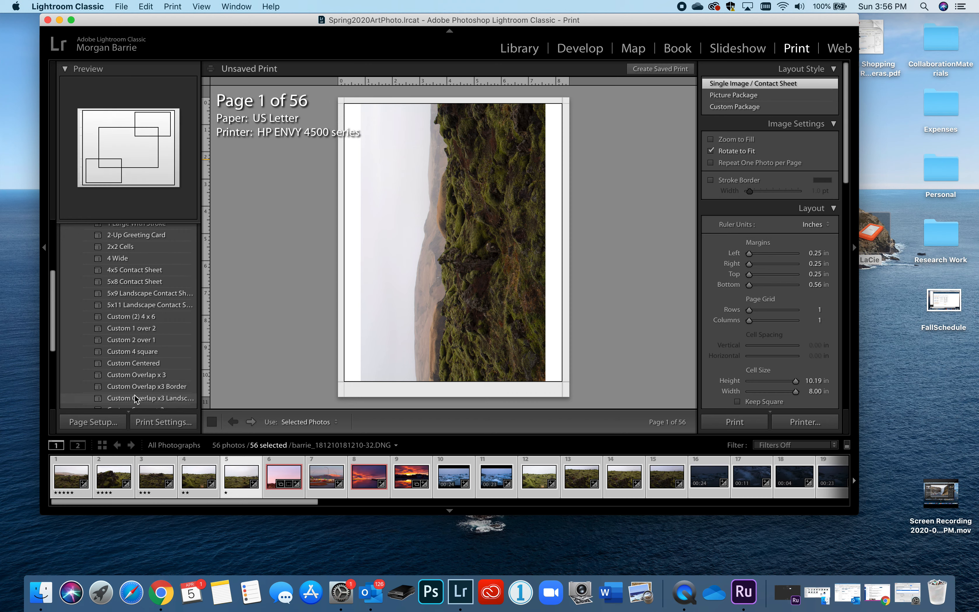
scroll(136, 393, up, 3)
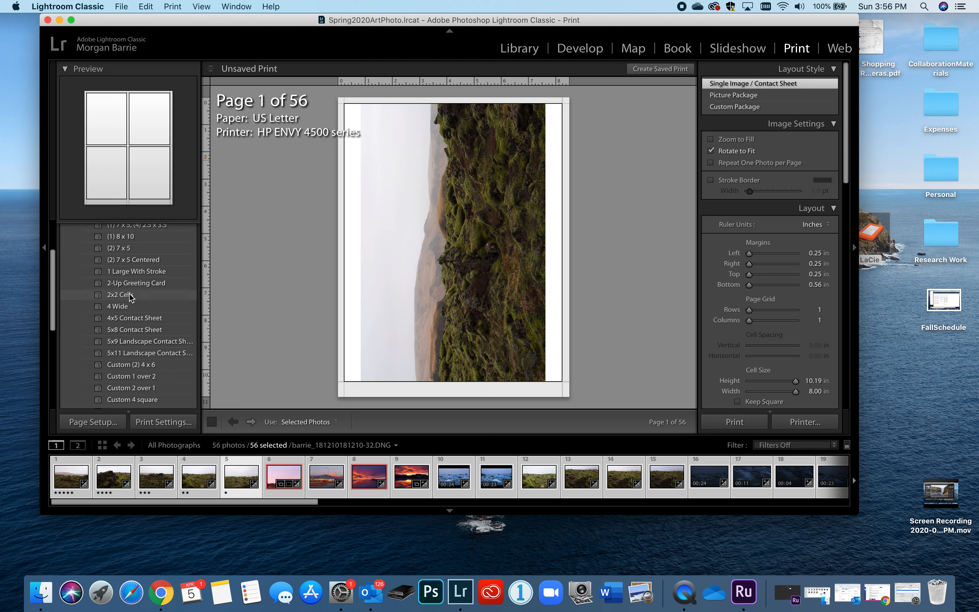
Compare the 2x2 Cells, 4x5 and 5x8 Contact Sheet templates and settle on the 4x5 Contact Sheet.
click(127, 295)
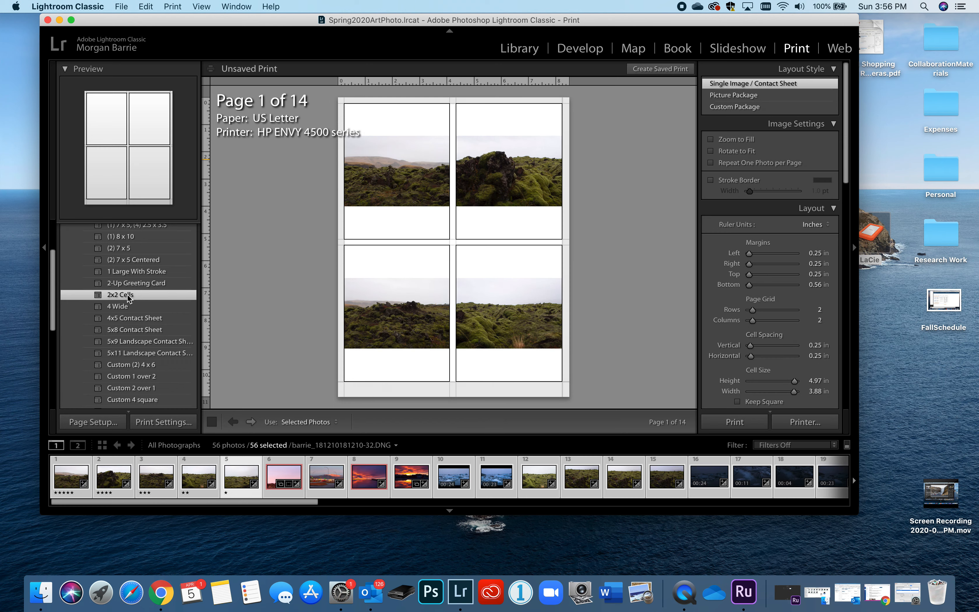
click(122, 319)
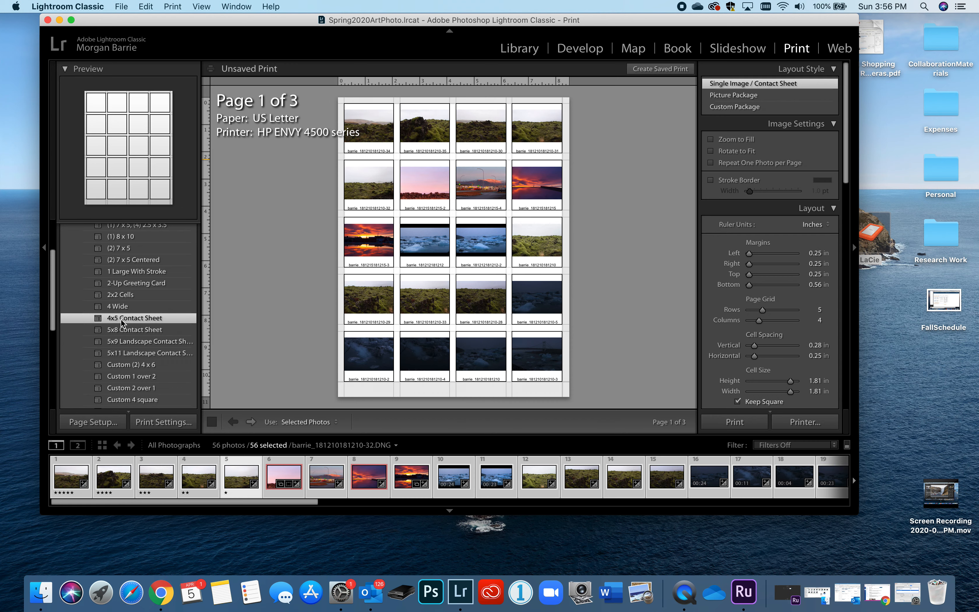
click(123, 331)
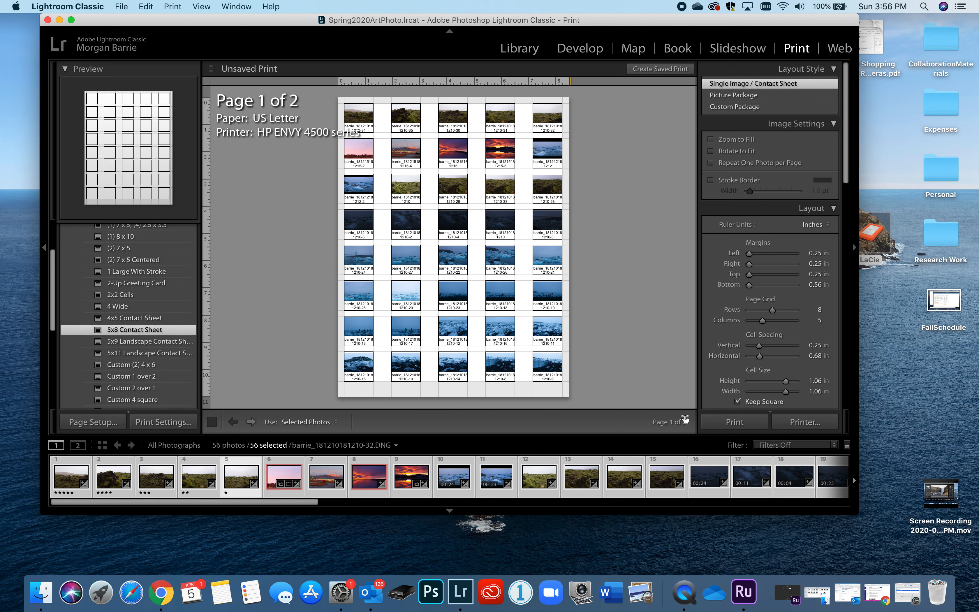
click(134, 319)
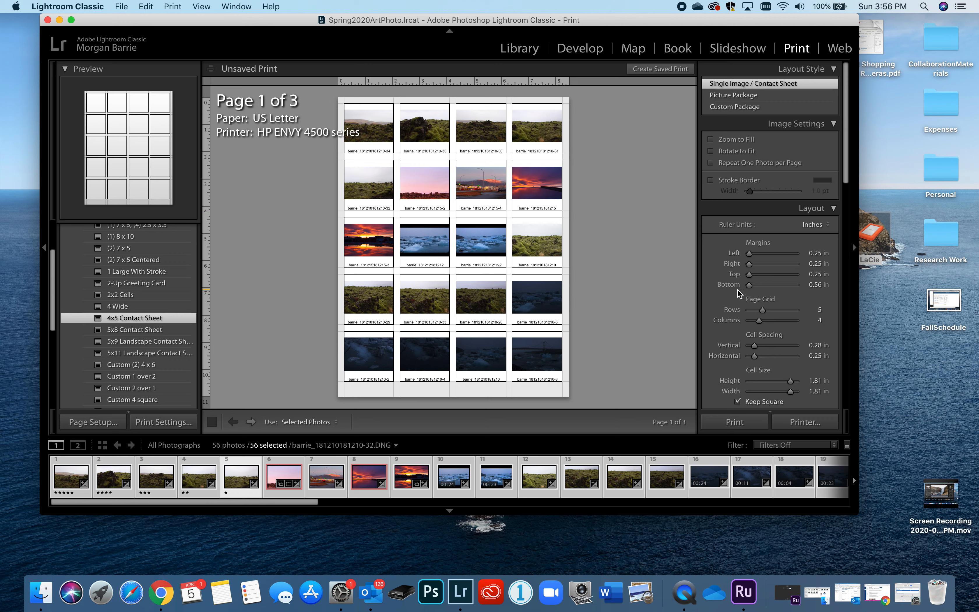
Try Zoom to Fill on the contact sheet images and turn it off again.
click(710, 140)
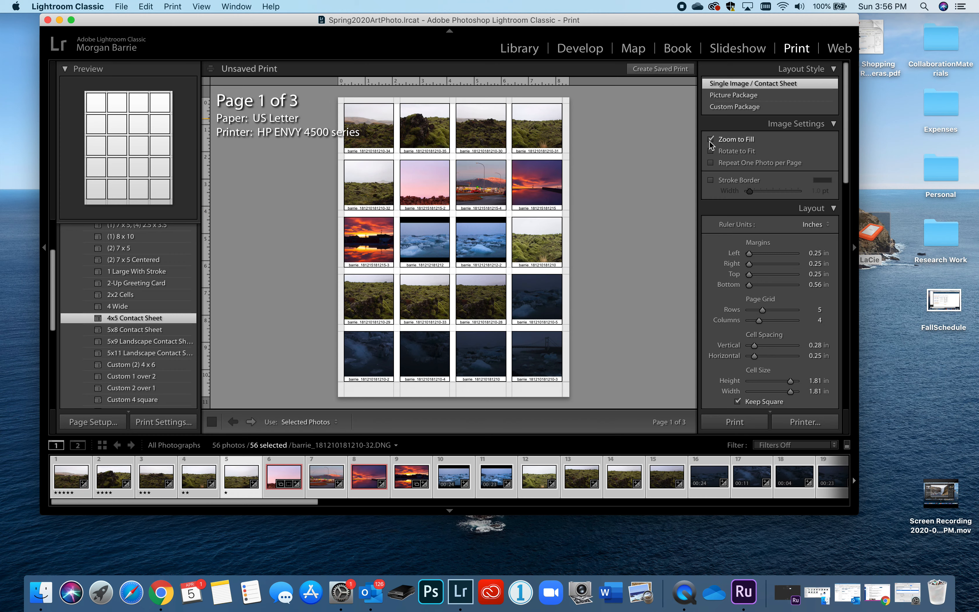
click(710, 139)
click(711, 139)
click(710, 139)
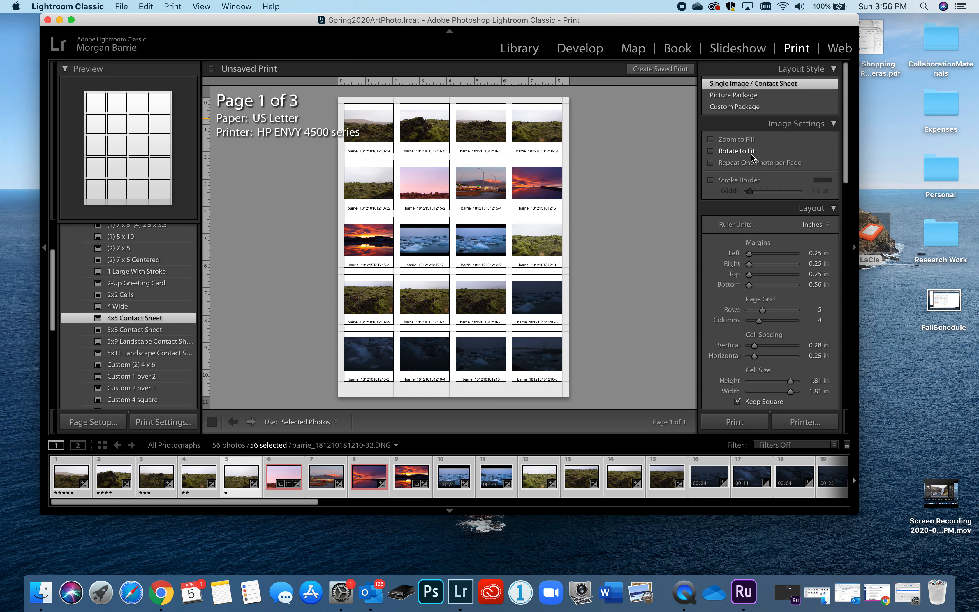
Turn the Photo Info captions under the contact sheet images off and back on.
scroll(755, 161, down, 1)
scroll(754, 161, down, 5)
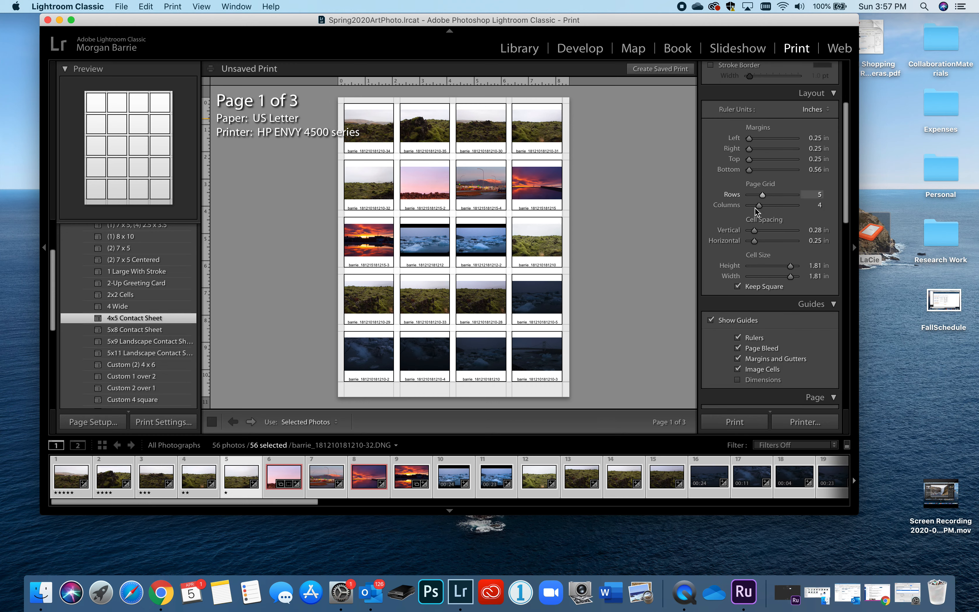
scroll(774, 137, down, 1)
scroll(780, 279, down, 4)
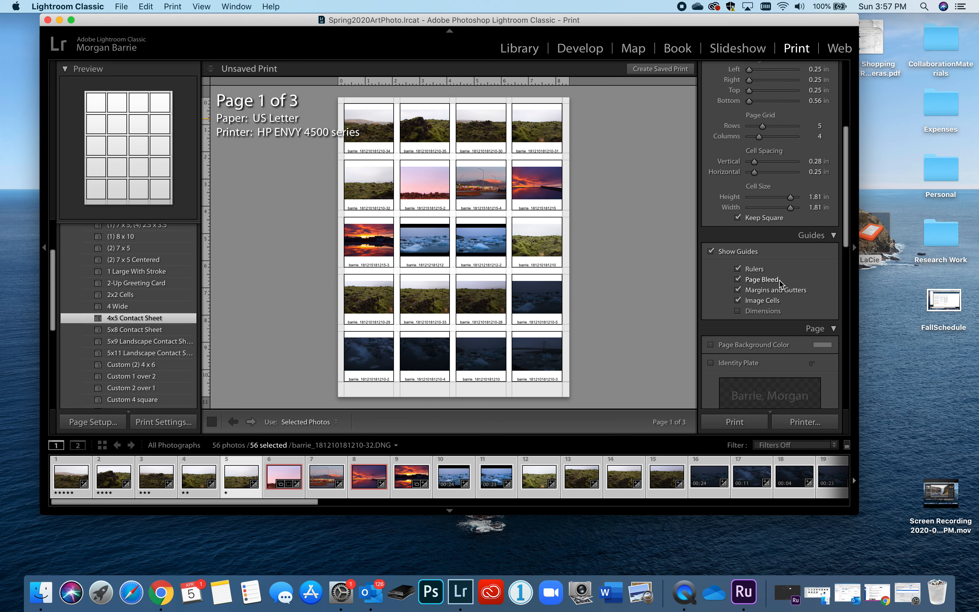
scroll(780, 280, down, 7)
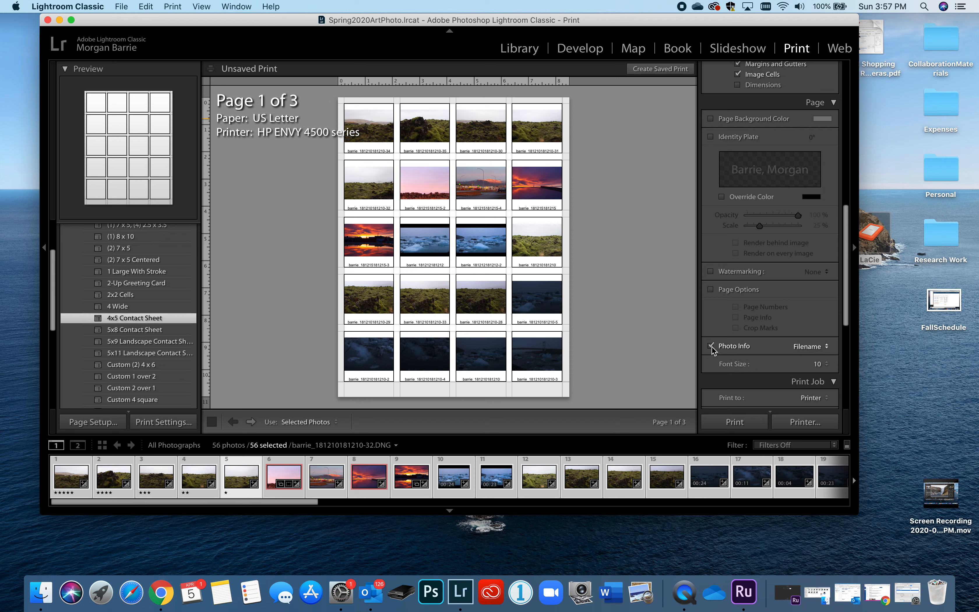
click(711, 347)
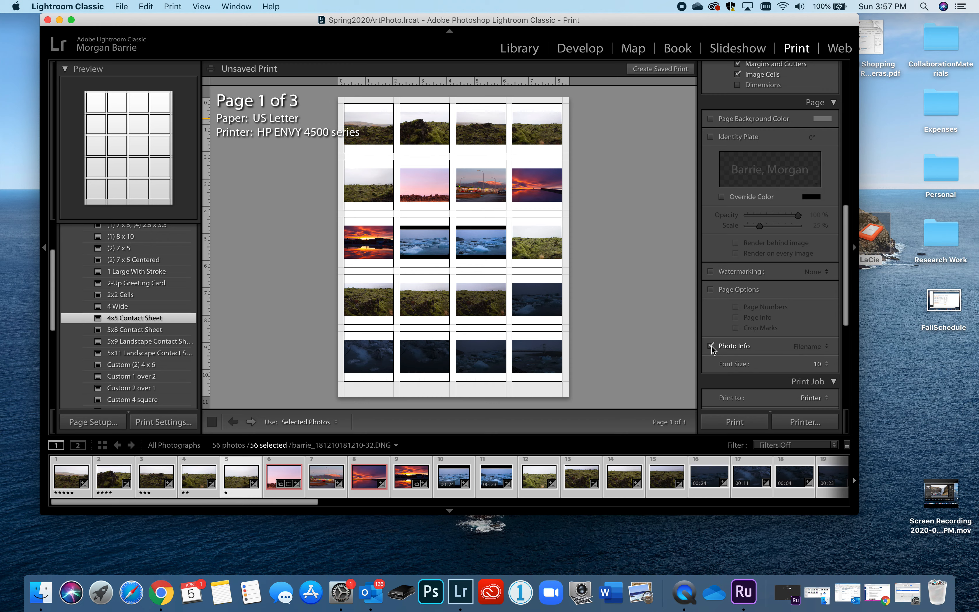
click(711, 347)
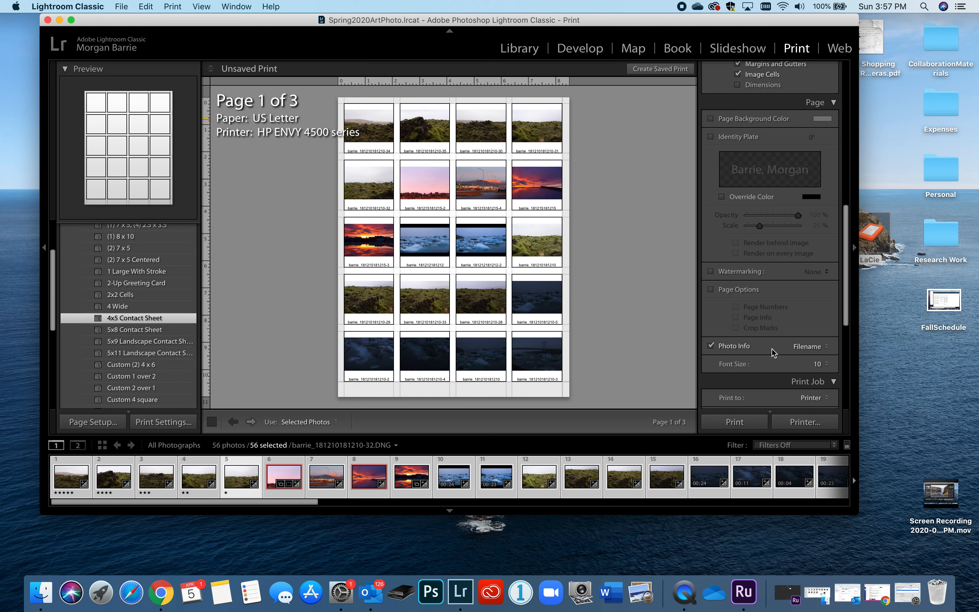
Try Date as the Photo Info caption, set it to Exposure, and page through to the contact sheet's last page.
click(809, 348)
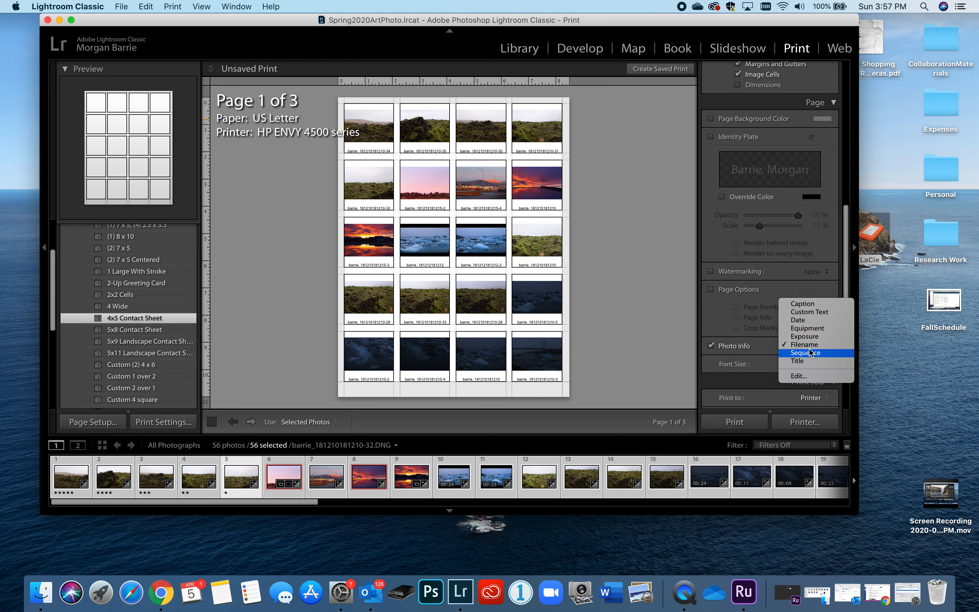
click(813, 320)
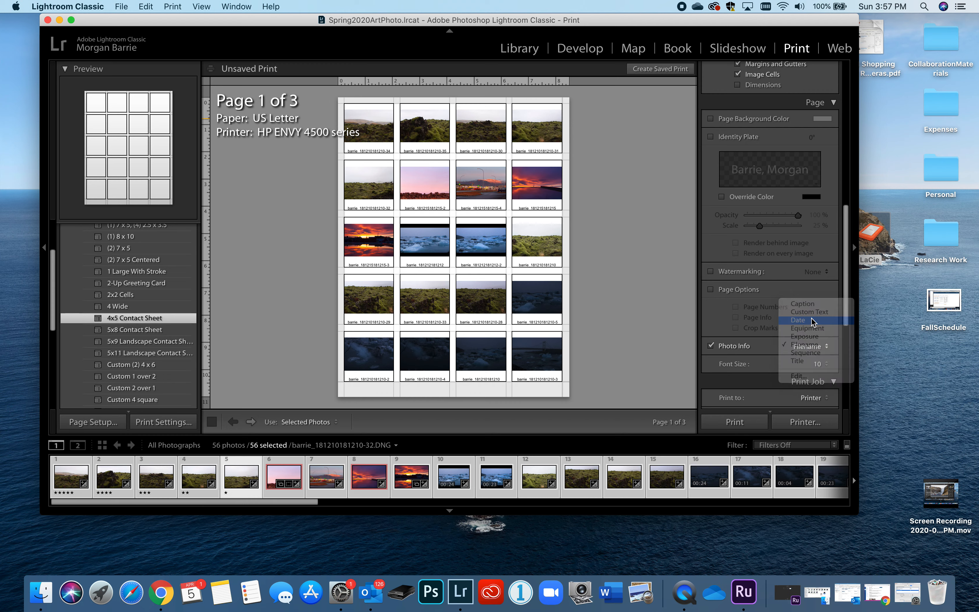
click(813, 347)
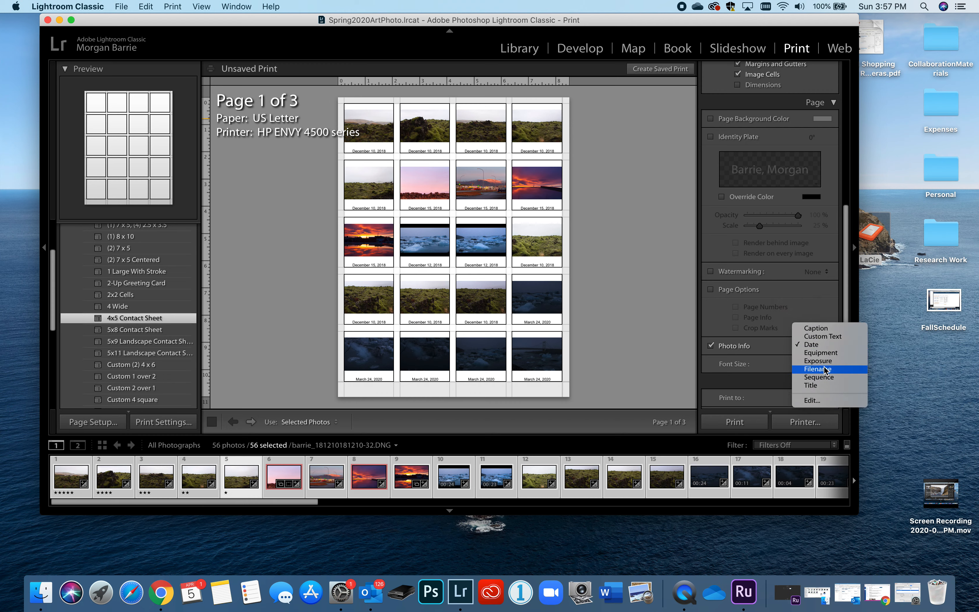
click(822, 361)
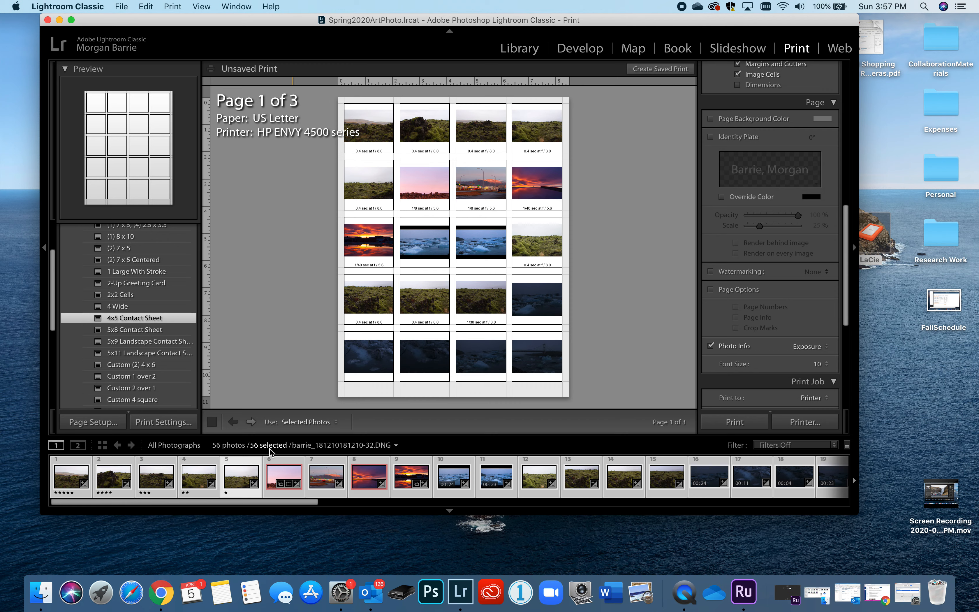
click(251, 422)
click(251, 421)
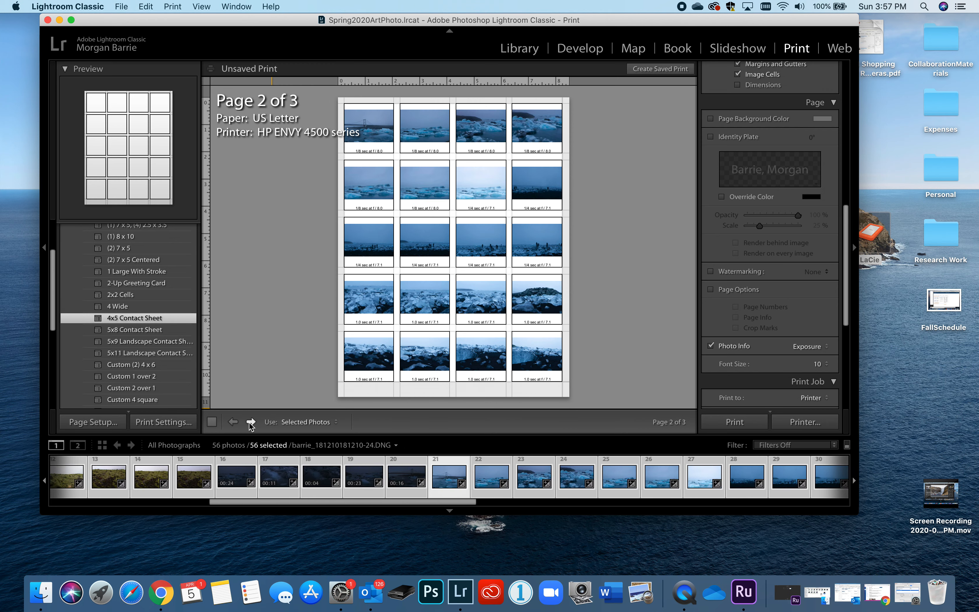
Save the contact sheet from the print dialog as a PDF named ContactSheet on the Desktop.
click(804, 424)
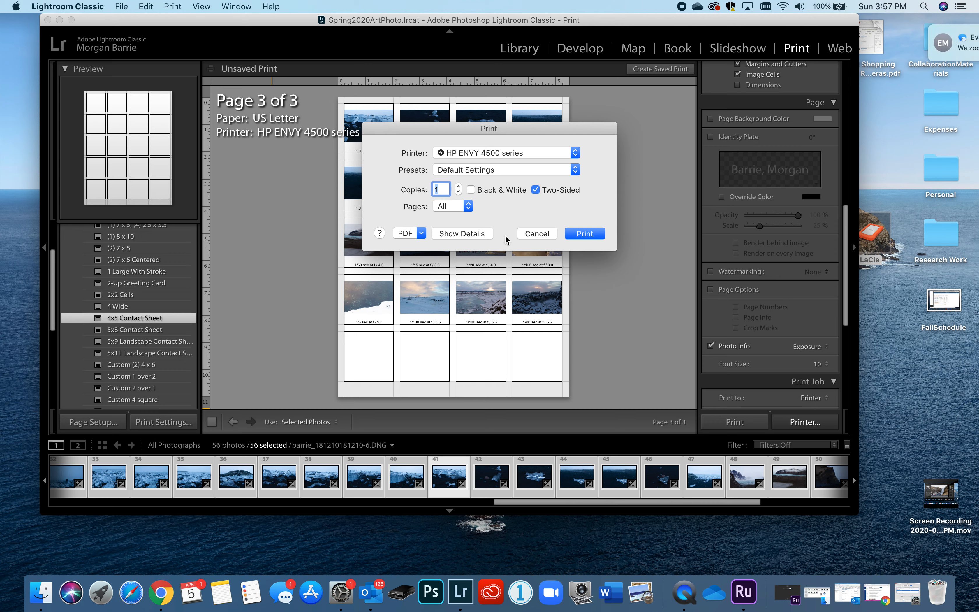
click(423, 234)
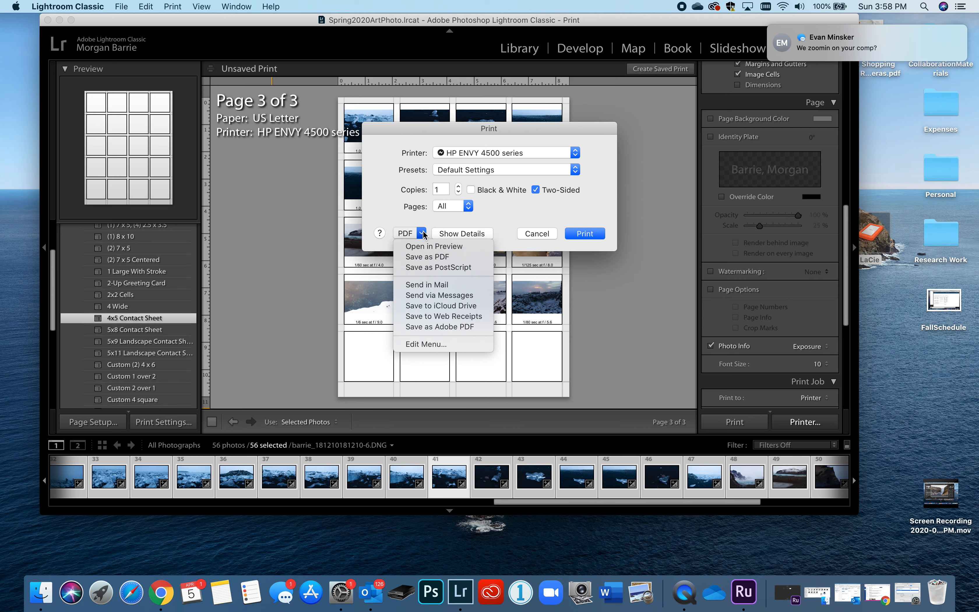
click(424, 256)
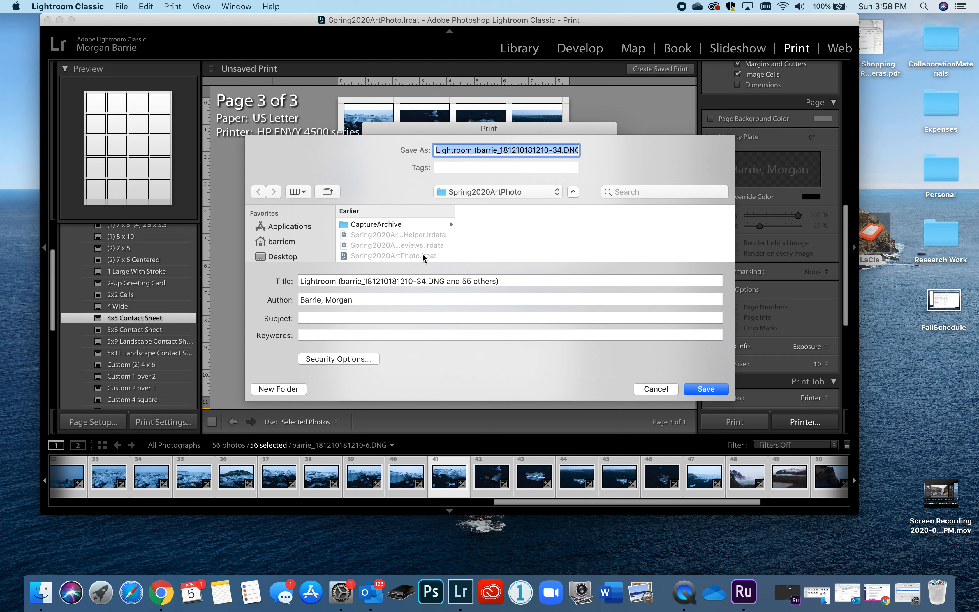
text(Conta)
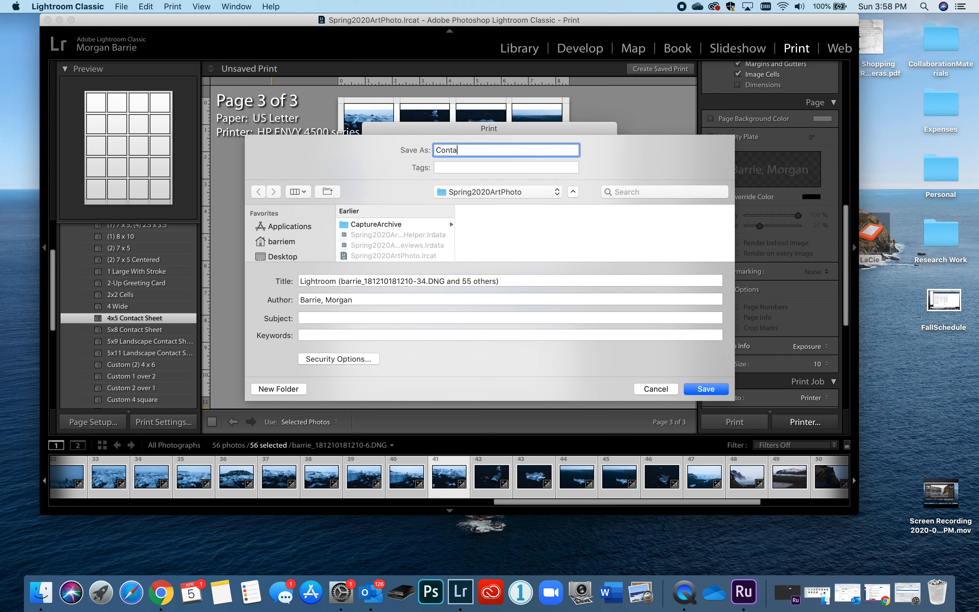
text(ctSheet)
click(284, 256)
click(707, 389)
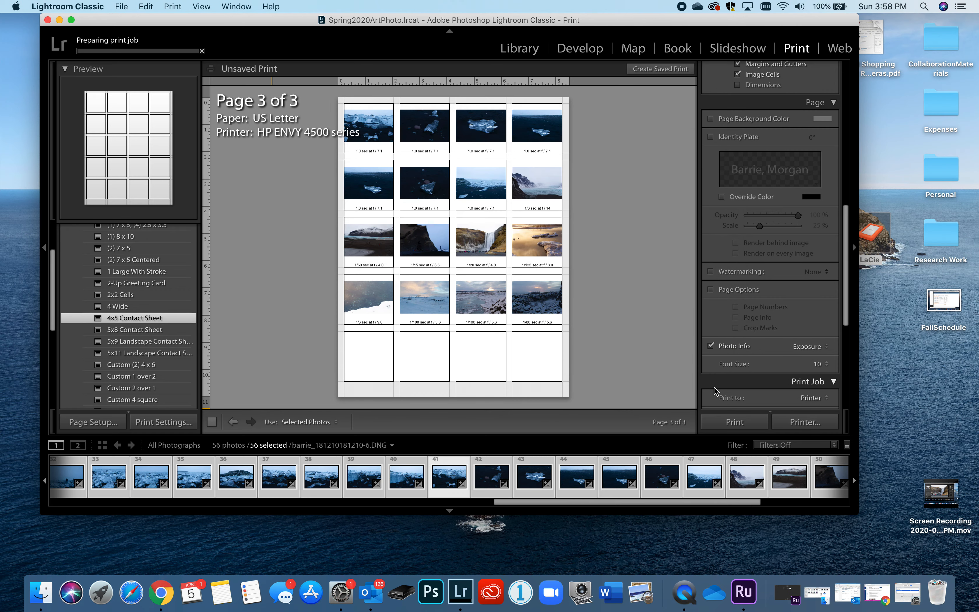